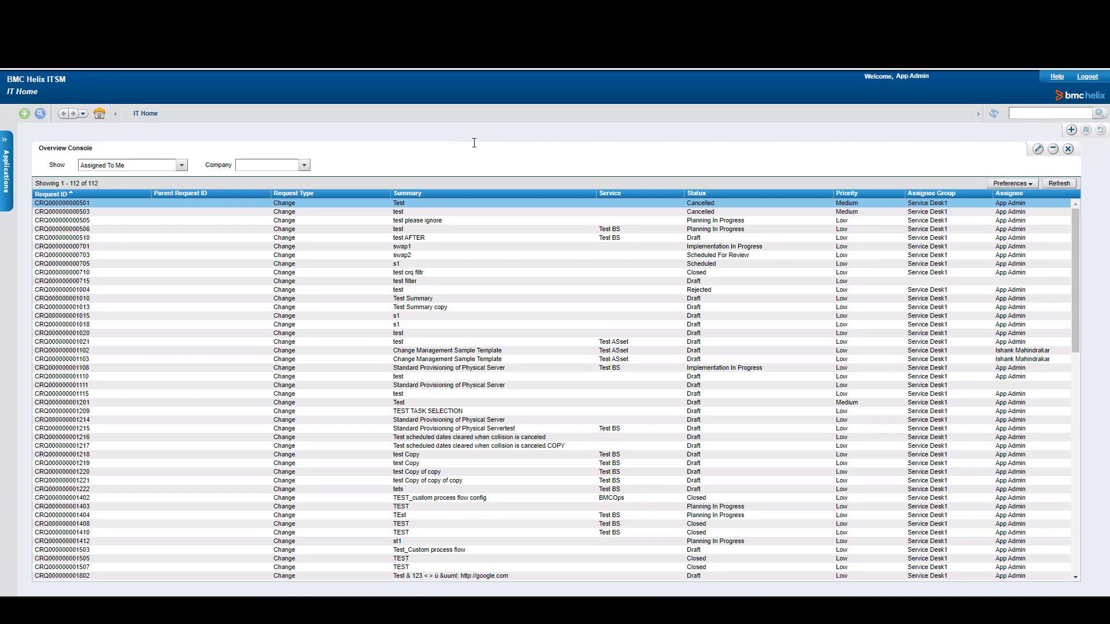
Open the email Mailbox Configuration form from the AR System Administration Console.
left_click(7, 174)
mouse_move(31, 172)
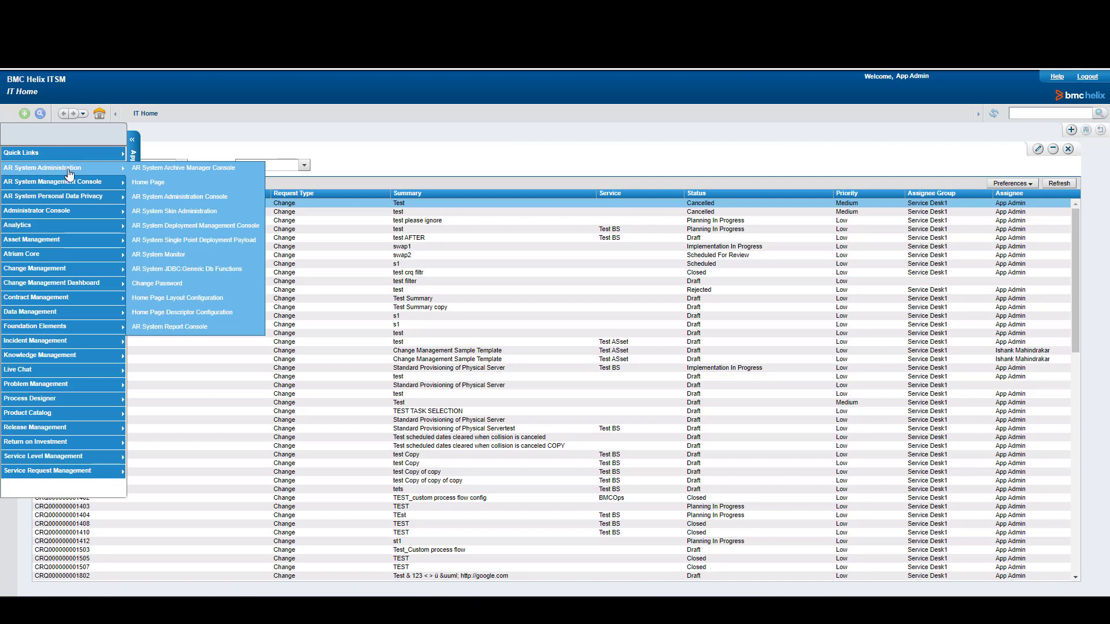
left_click(192, 199)
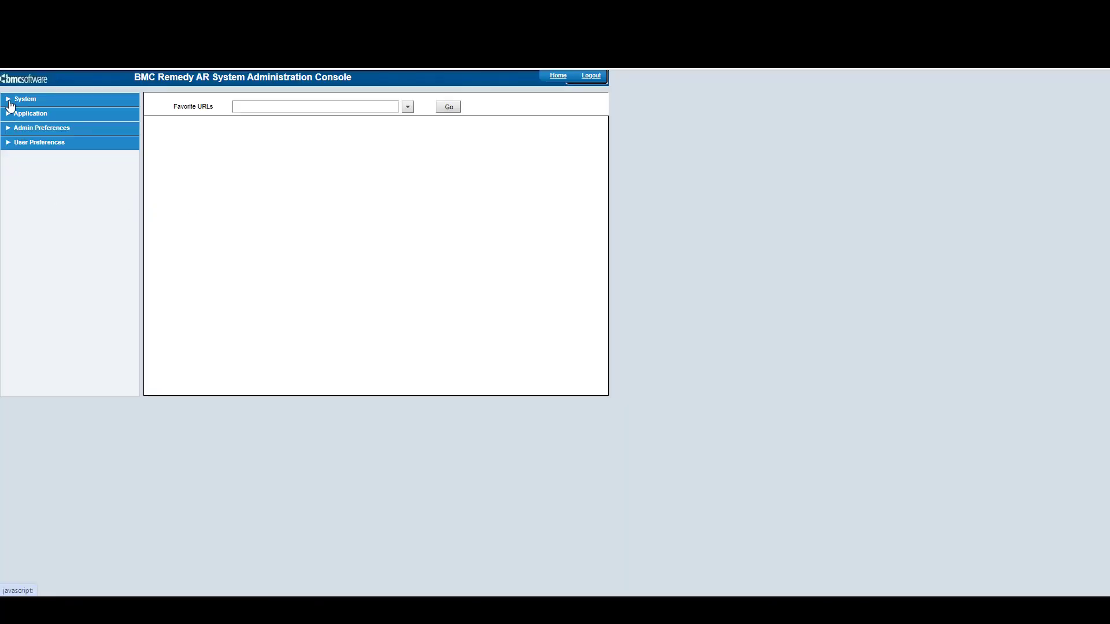
left_click(9, 101)
left_click(23, 159)
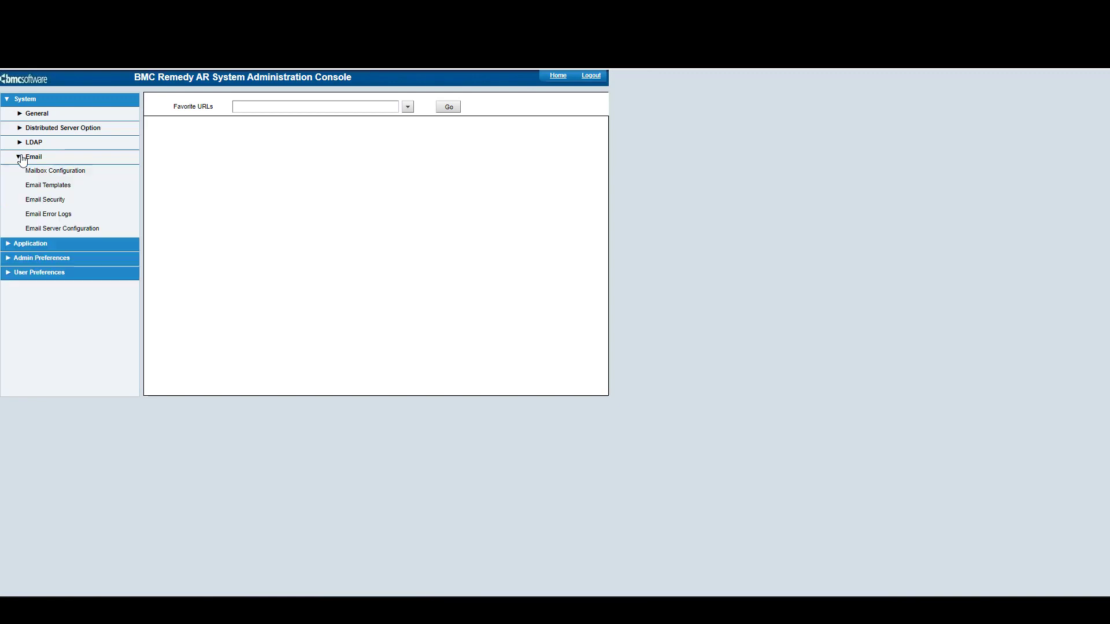
left_click(58, 173)
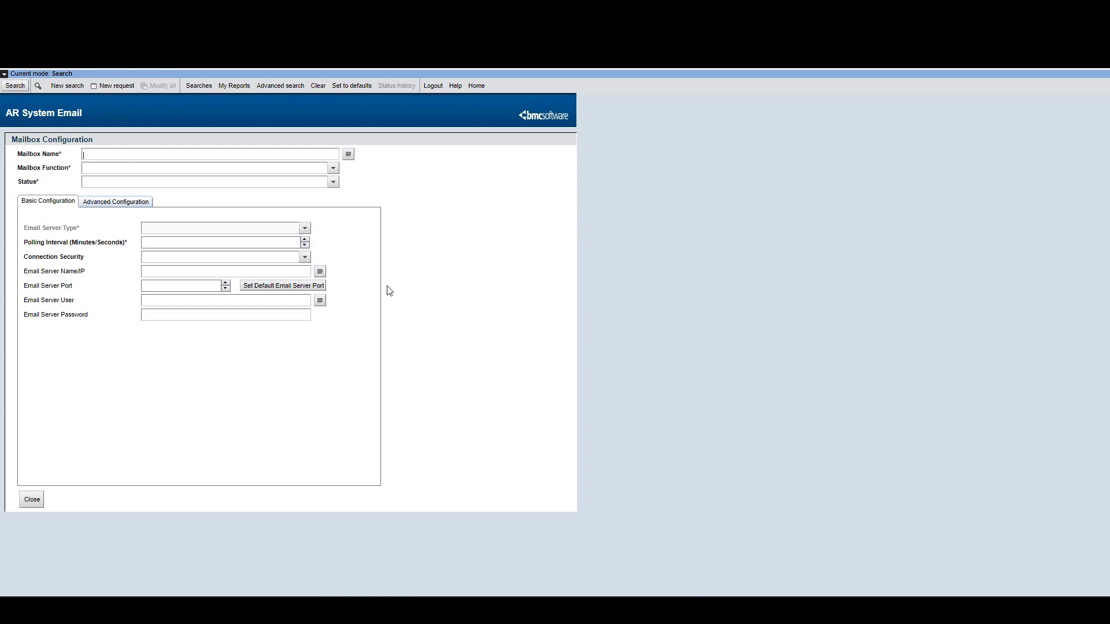
Start a new incoming mailbox named Incoming Test with polling interval 1 and email server mail-xxx.onbmc.com.
left_click(117, 87)
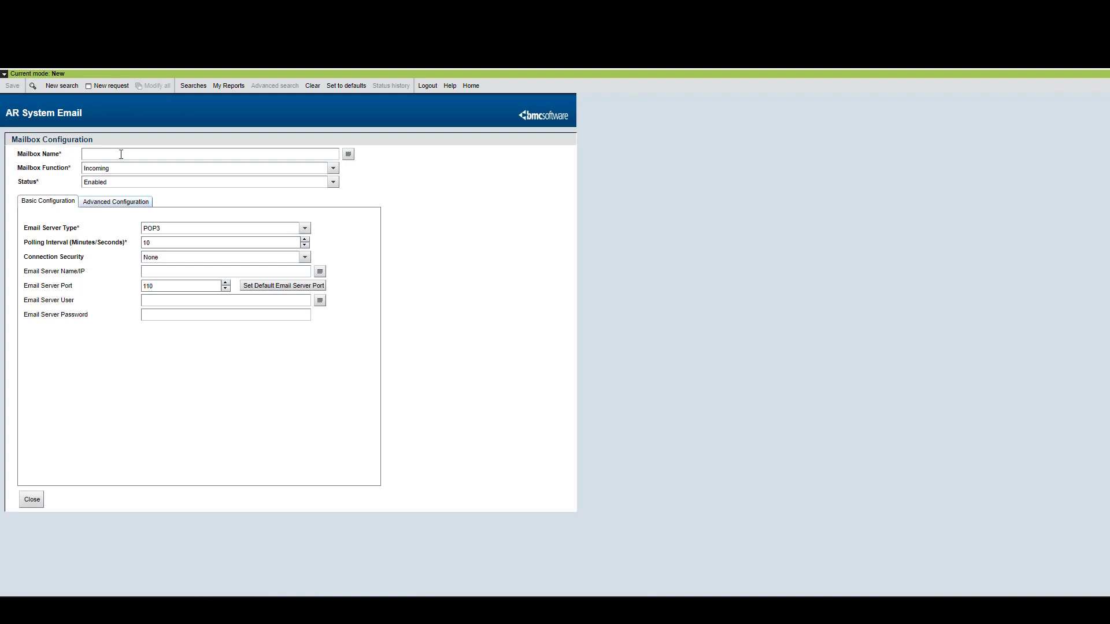
type("Incoming Test")
left_click(158, 244)
type("mail")
type(".xx")
type("x.onbmc.com")
Fill in the email server user and email server password for the incoming mailbox and save it.
left_click(157, 302)
key("ctrl+v")
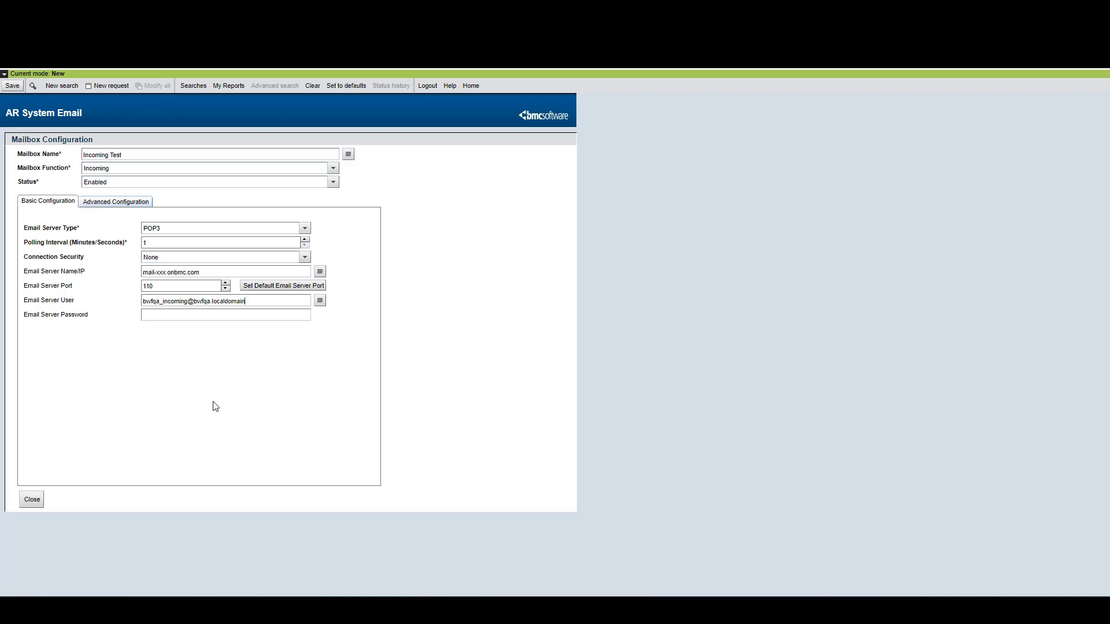
left_click(162, 311)
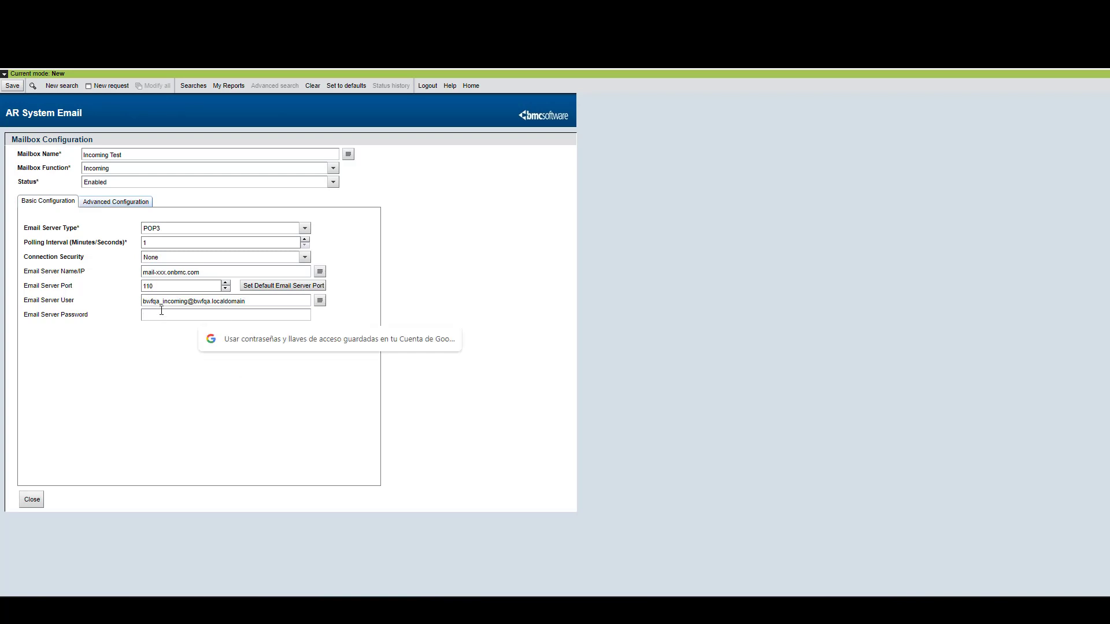
type("••••")
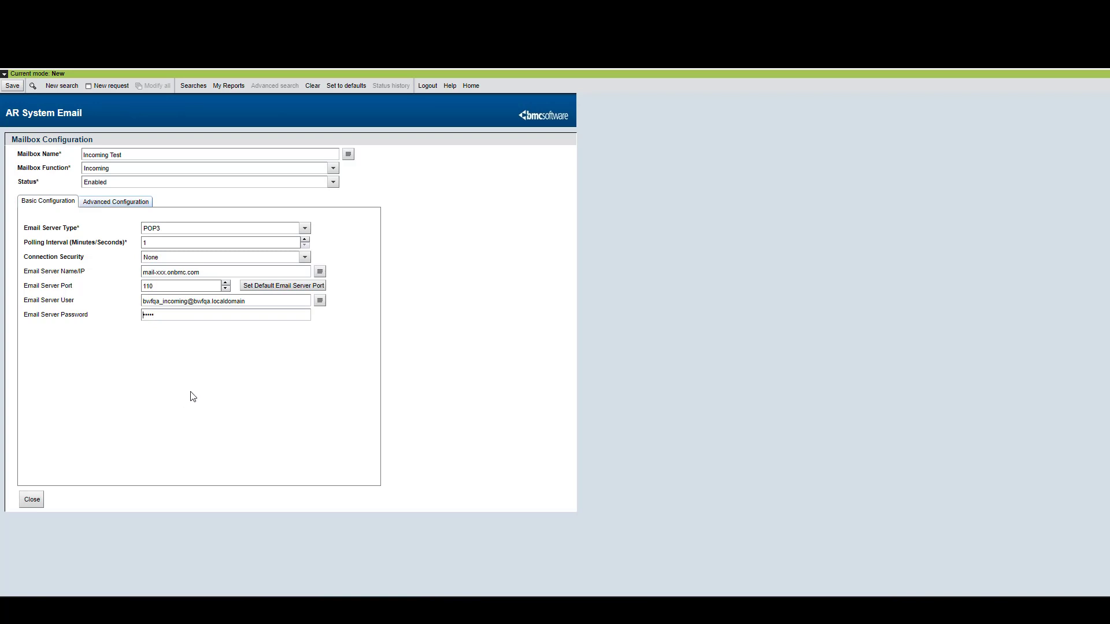
left_click(14, 87)
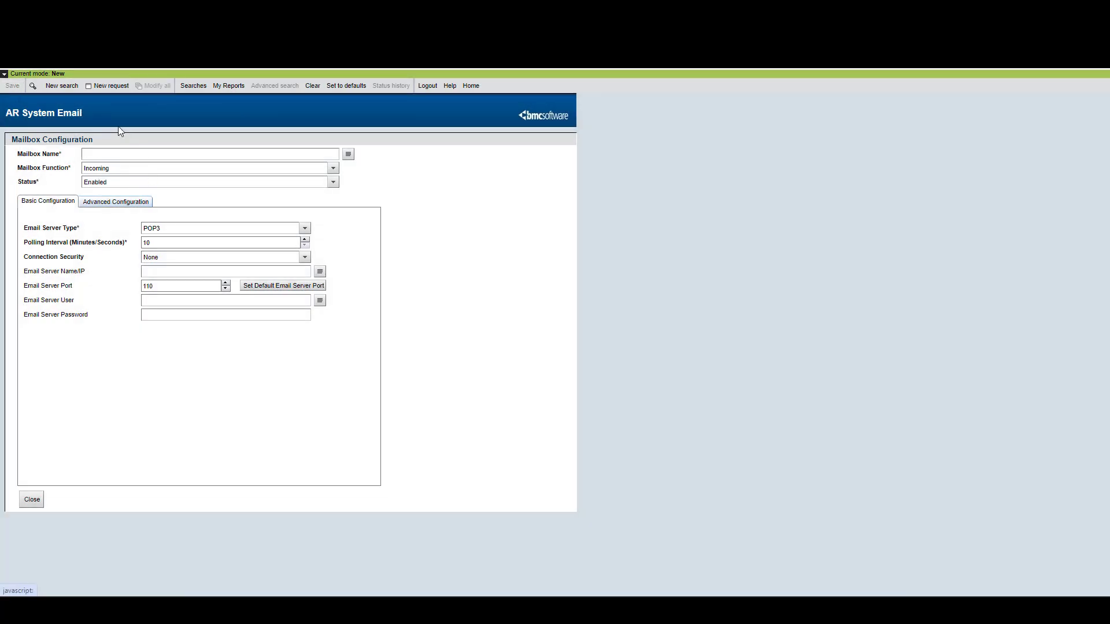
Set up an outgoing mailbox named Outgoing Test with polling interval 1 and email server mail-xxx.onbmc.com.
left_click(332, 168)
left_click(130, 190)
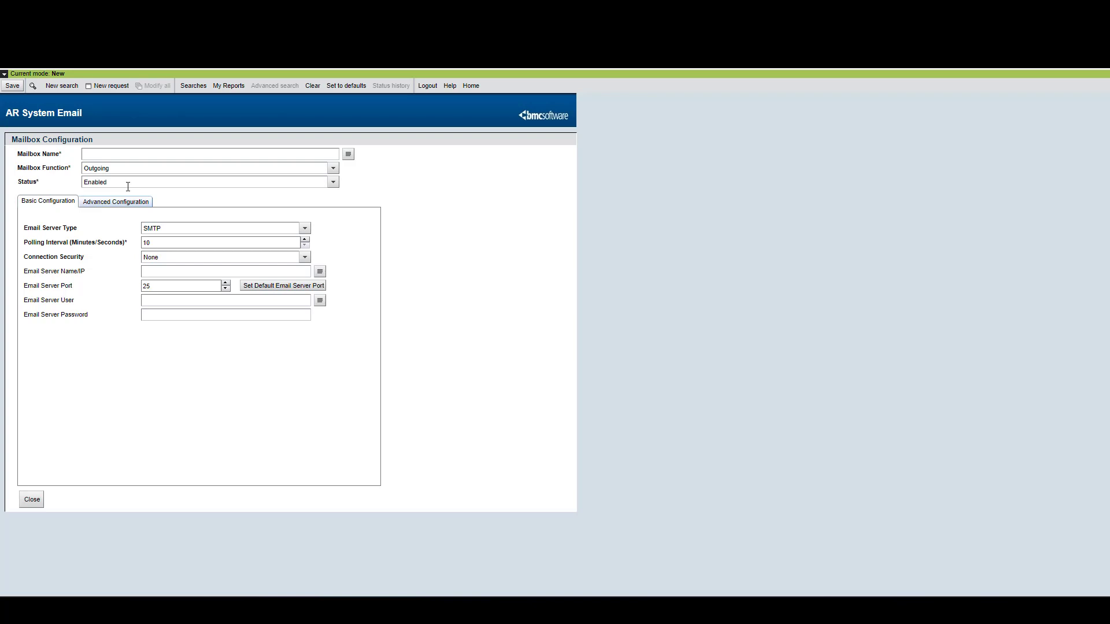
left_click(115, 153)
type("Outgoing Test")
left_click(164, 243)
type("mail-xxx-")
type("onbmc.com")
Fill in the email server user and email server password for the outgoing mailbox.
key("ctrl+v")
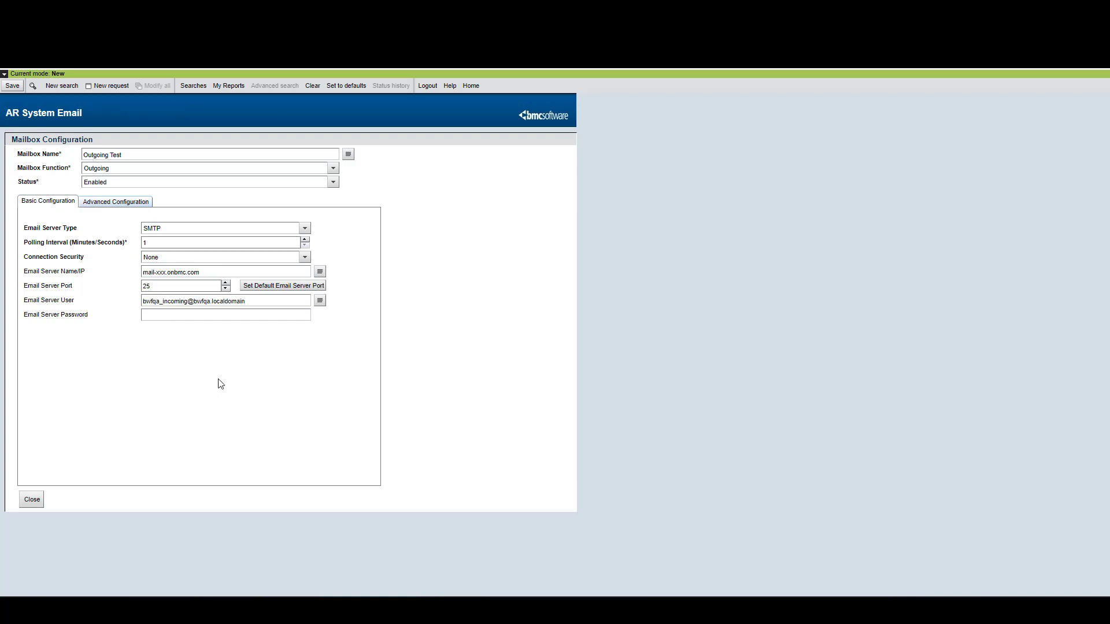
left_click(152, 317)
type("•••••")
In the advanced configuration, associate the Incoming Test mailbox, set the display name to BWF Mailbox, and fill in the email and reply-to addresses.
left_click(116, 205)
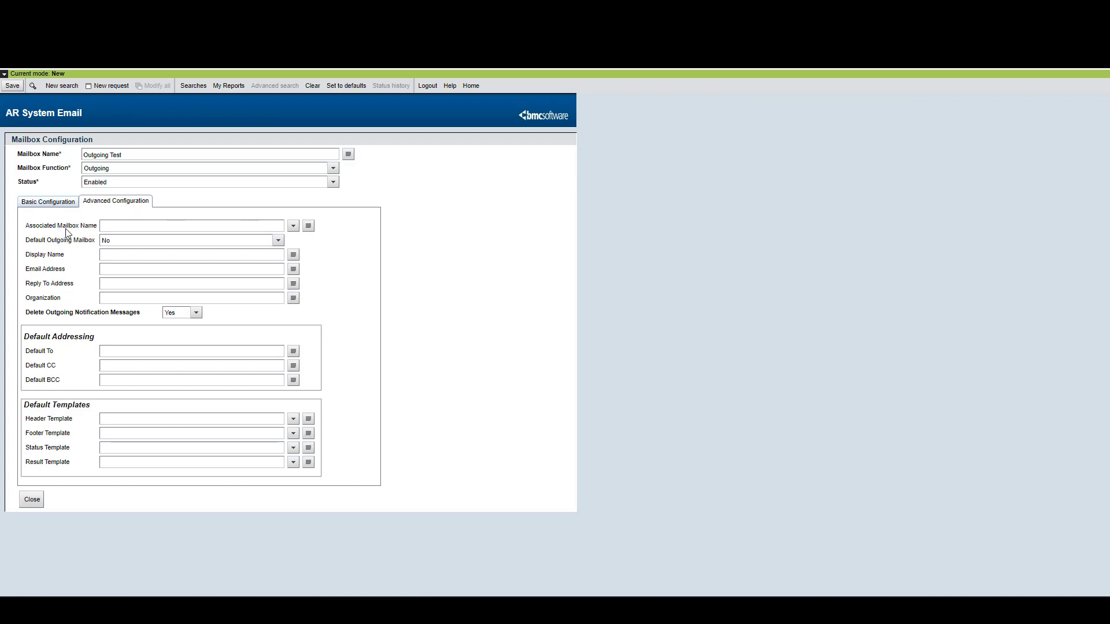
left_click(294, 226)
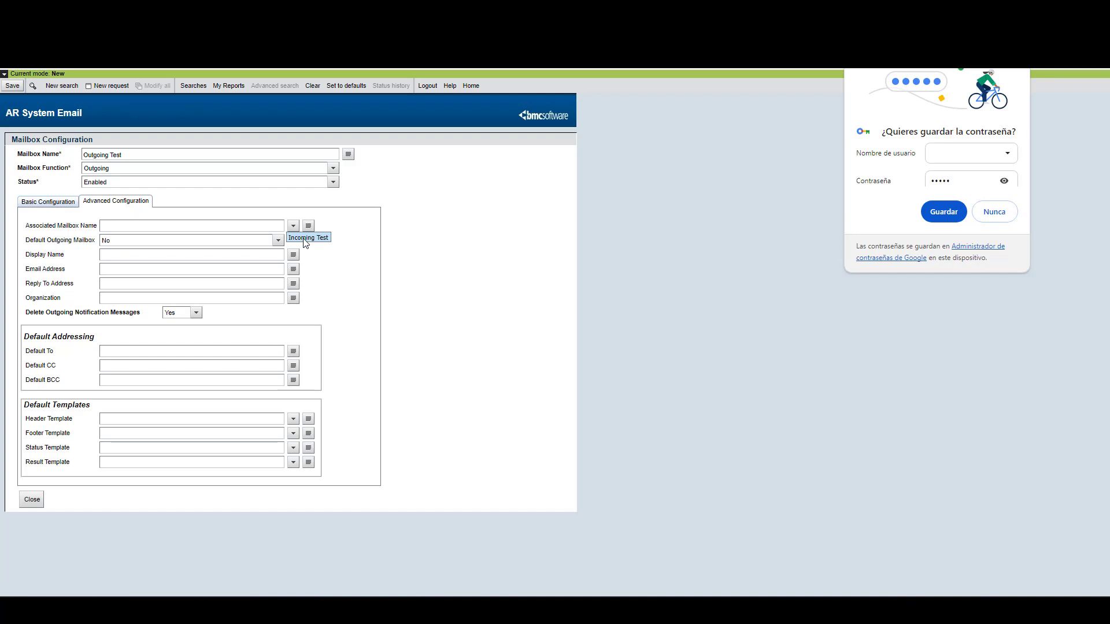
left_click(305, 239)
left_click(992, 211)
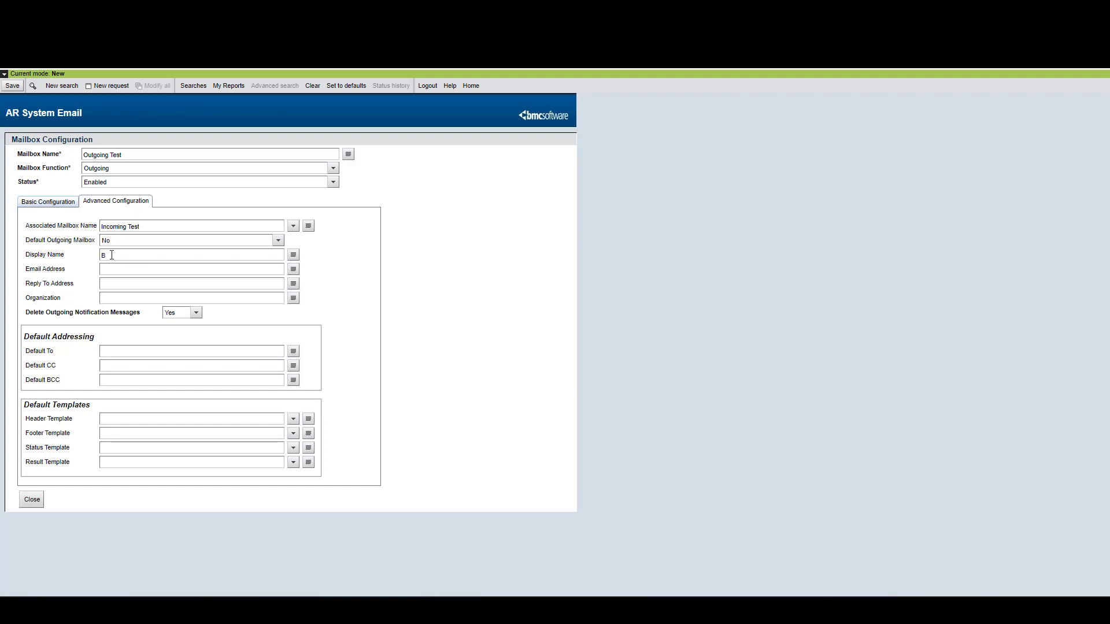
type("WF Mailbox")
left_click(178, 270)
key("ctrl+v")
key("ctrl+v")
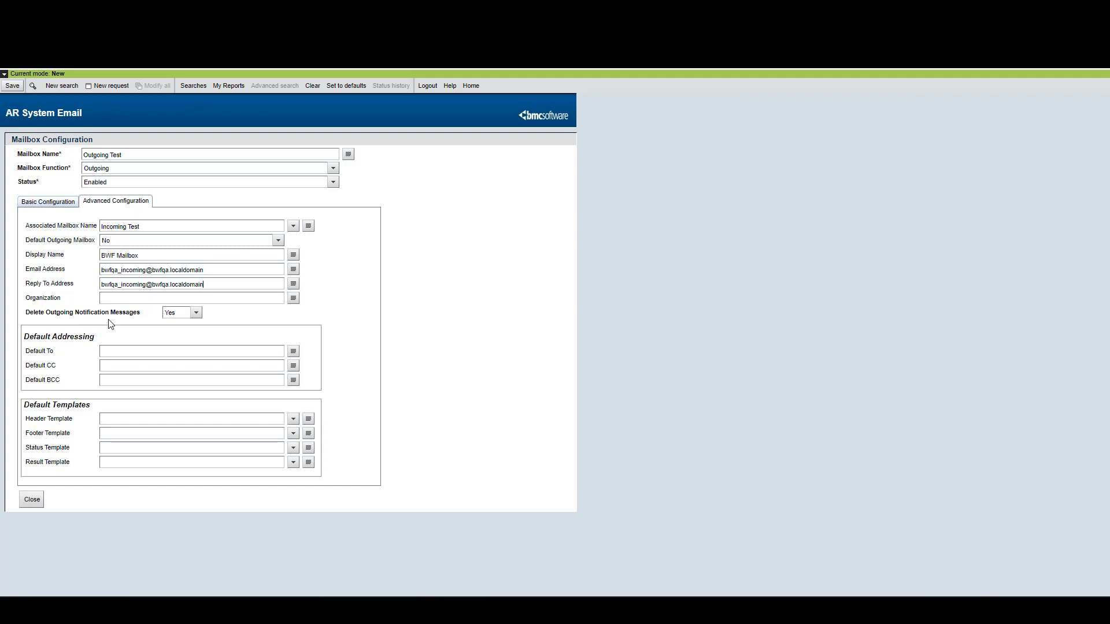
Choose the Delete Outgoing Notification Messages setting and save the Outgoing Test mailbox.
left_click(195, 313)
left_click(174, 329)
left_click(12, 87)
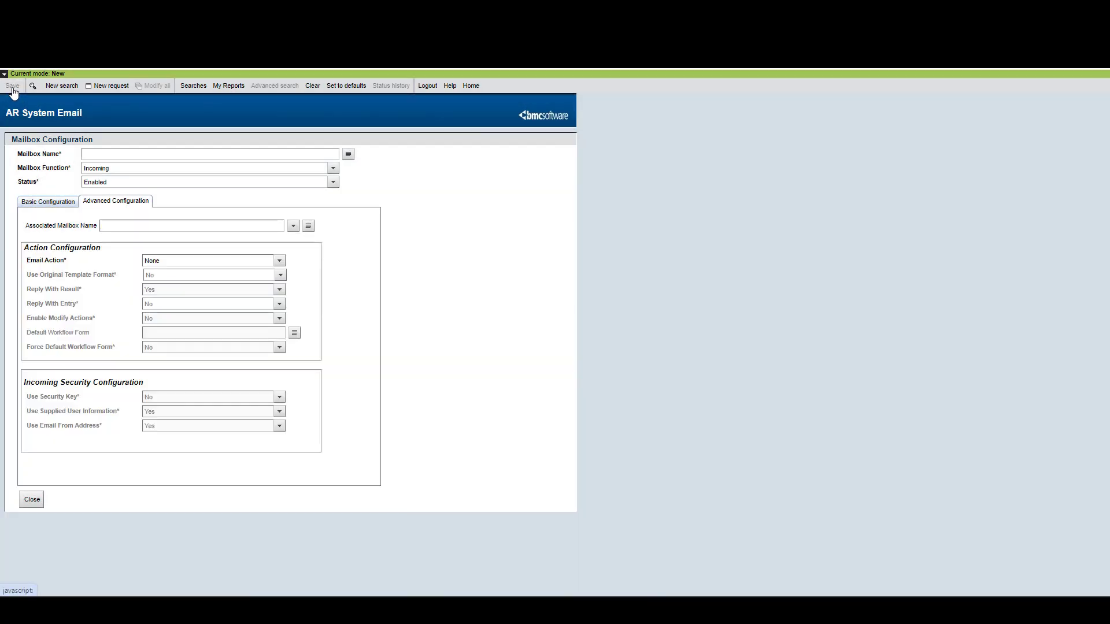
Search all mailboxes with the % wildcard and set Outgoing Test as the associated mailbox of Incoming Test.
left_click(66, 89)
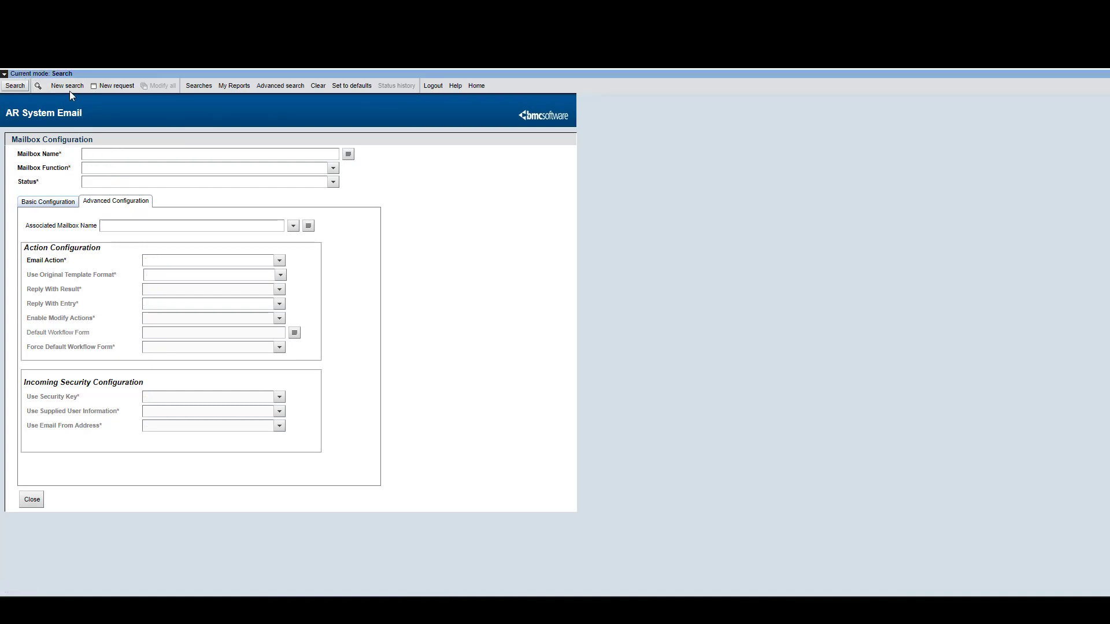
type("%")
left_click(13, 87)
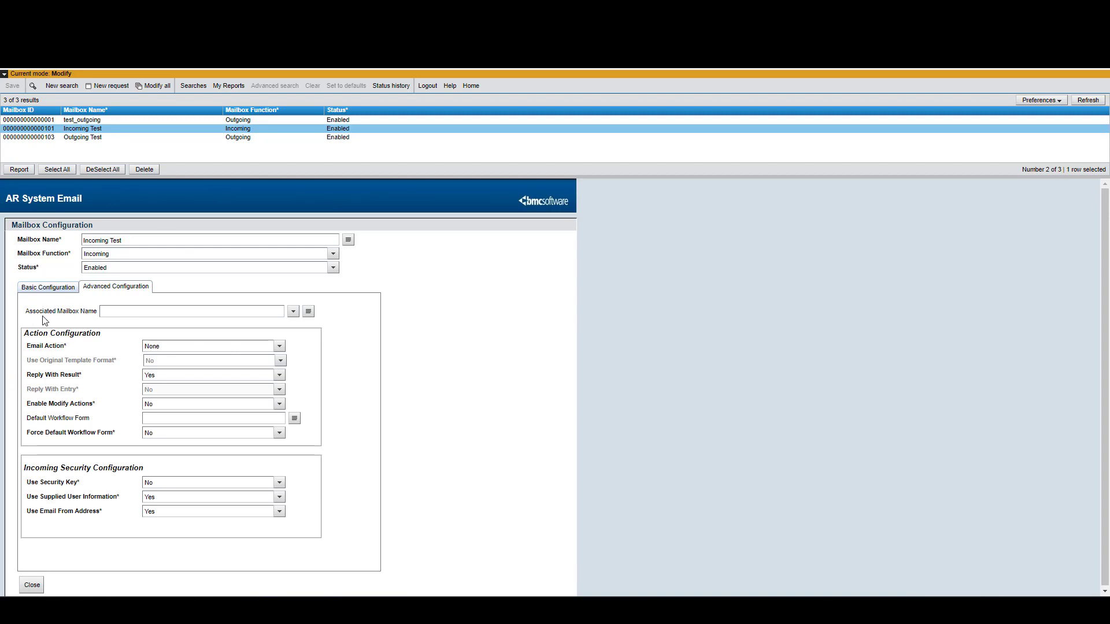
left_click(293, 312)
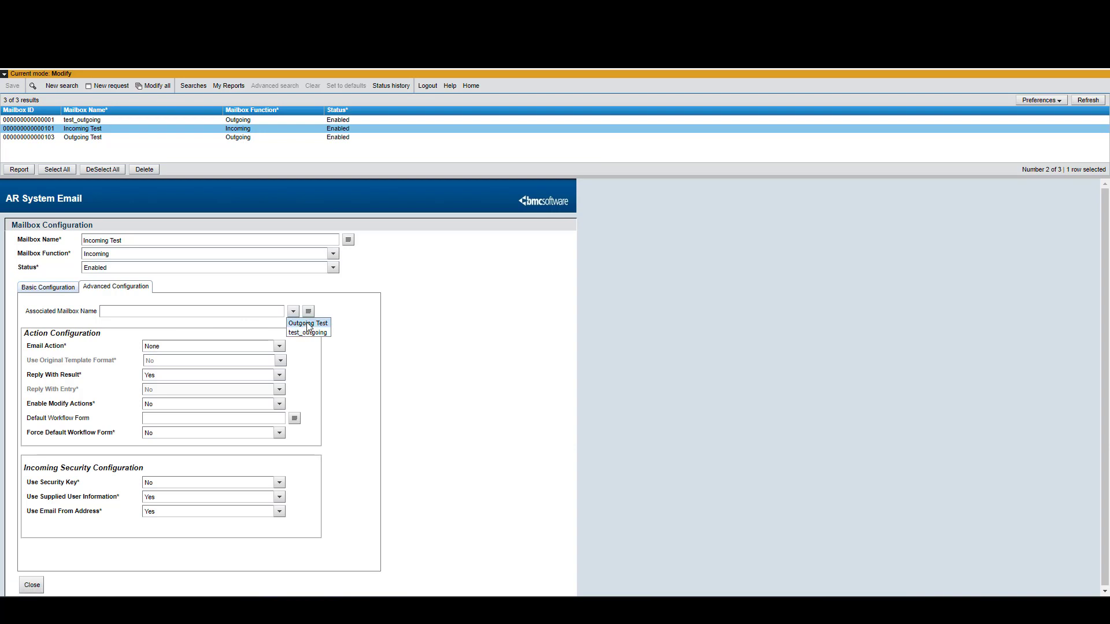
left_click(309, 324)
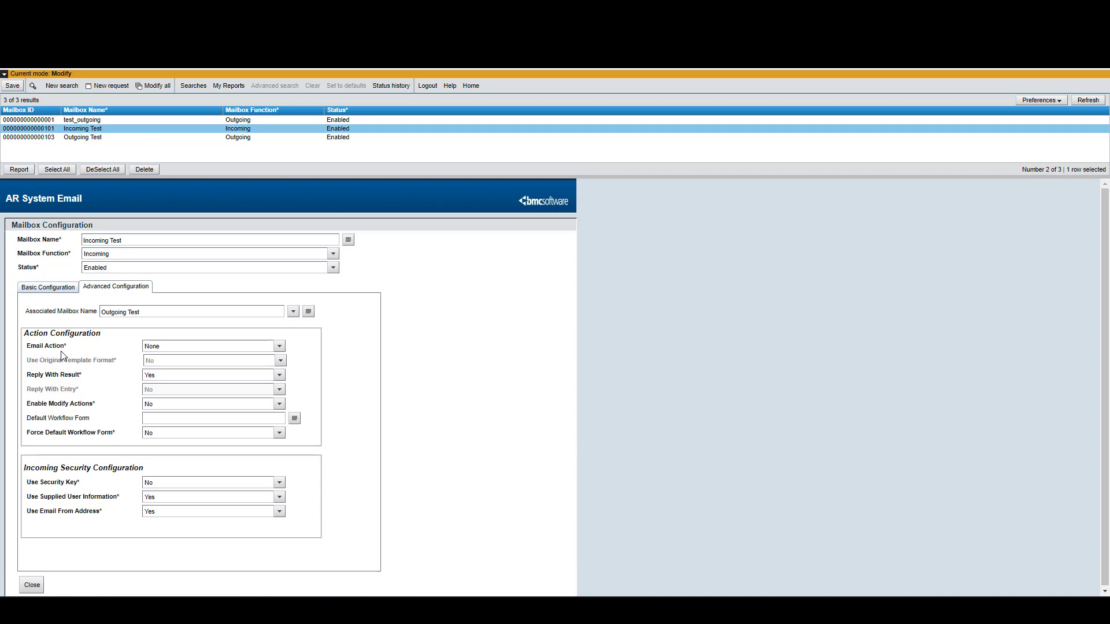
Set the Incoming Test mailbox's Email Action to Parse, choose its Enable Modify Actions setting, and save the mailbox.
left_click(280, 346)
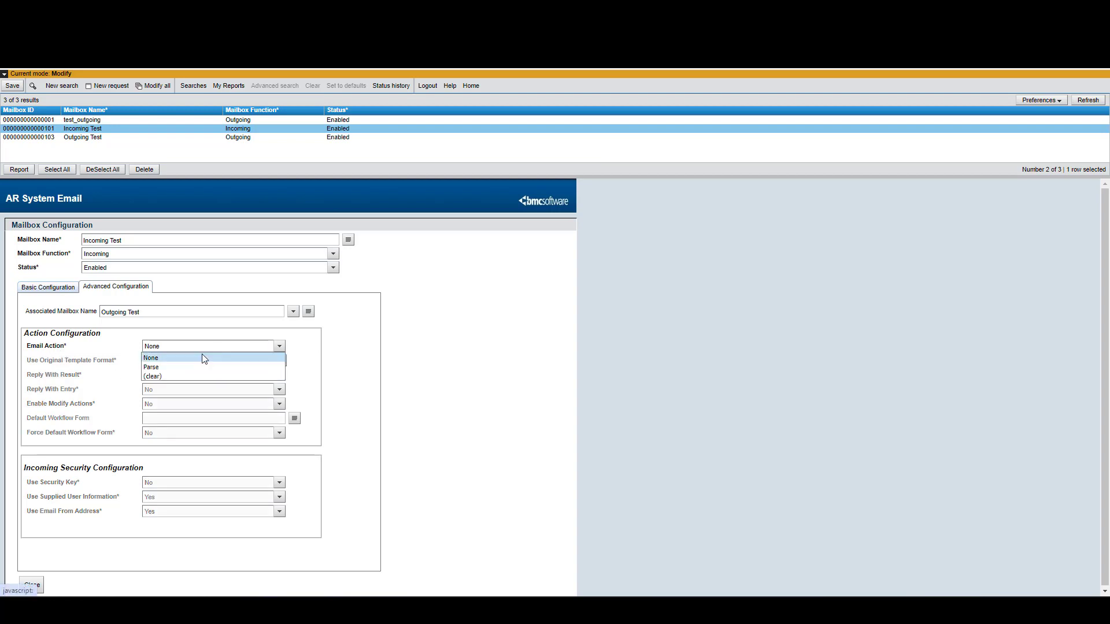
left_click(174, 368)
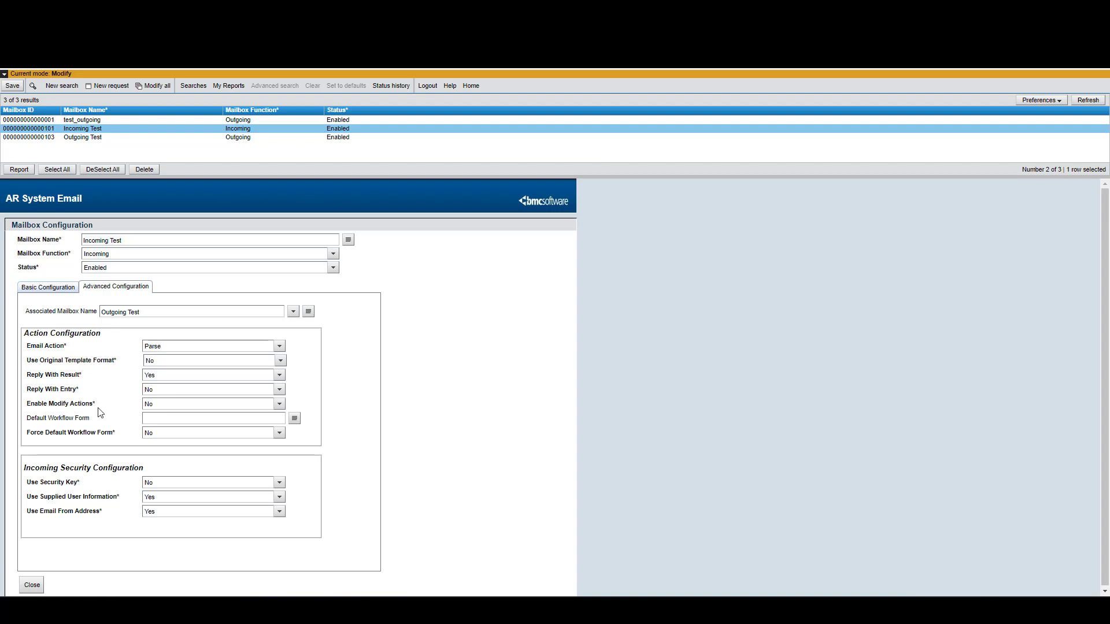
left_click(278, 405)
left_click(172, 417)
left_click(277, 405)
left_click(161, 423)
left_click(12, 87)
Duplicate the browser tab and open the form that maps mailboxes to applications from its copied address.
right_click(507, 9)
left_click(543, 115)
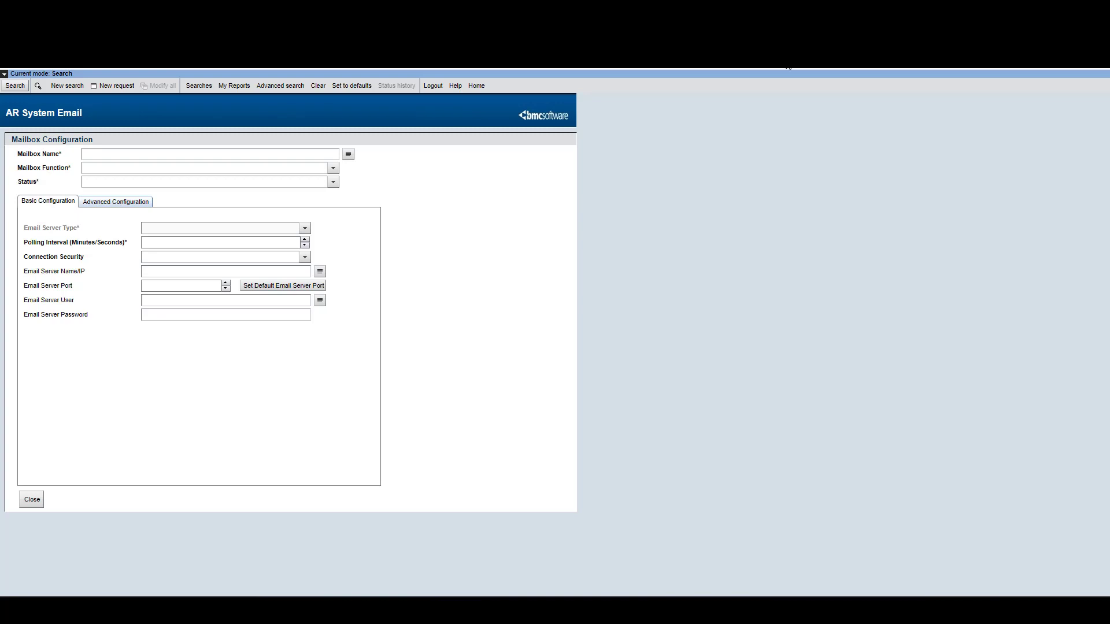
key("ctrl+v")
key("Return")
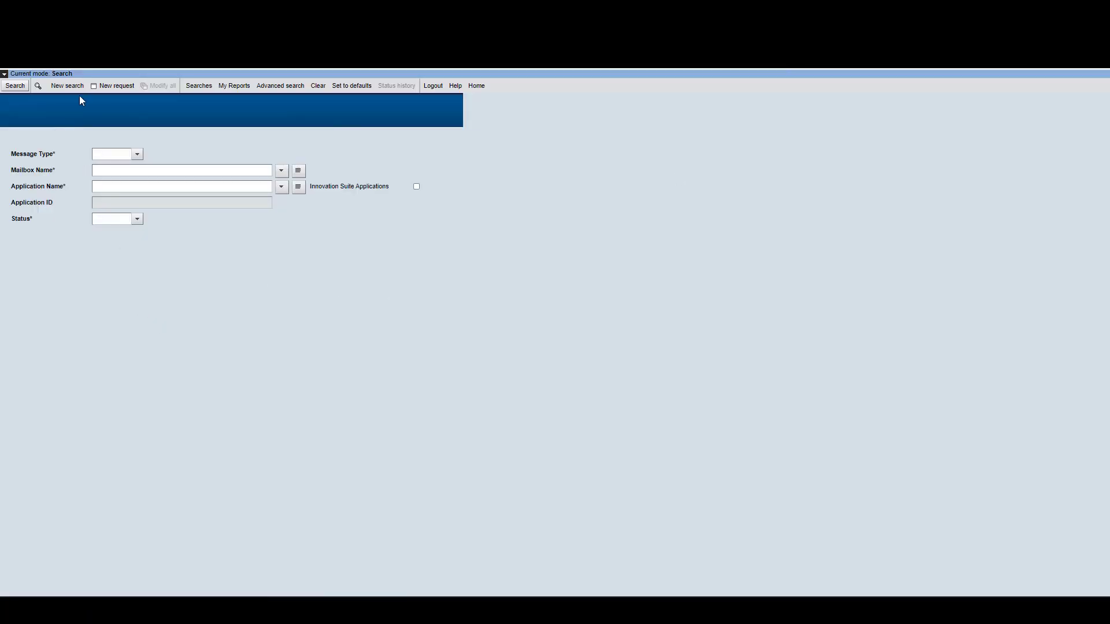
Create and save an incoming mapping of mailbox Incoming Test to the Innovation Suite application com.bmc.dsm.email-lib.
left_click(118, 87)
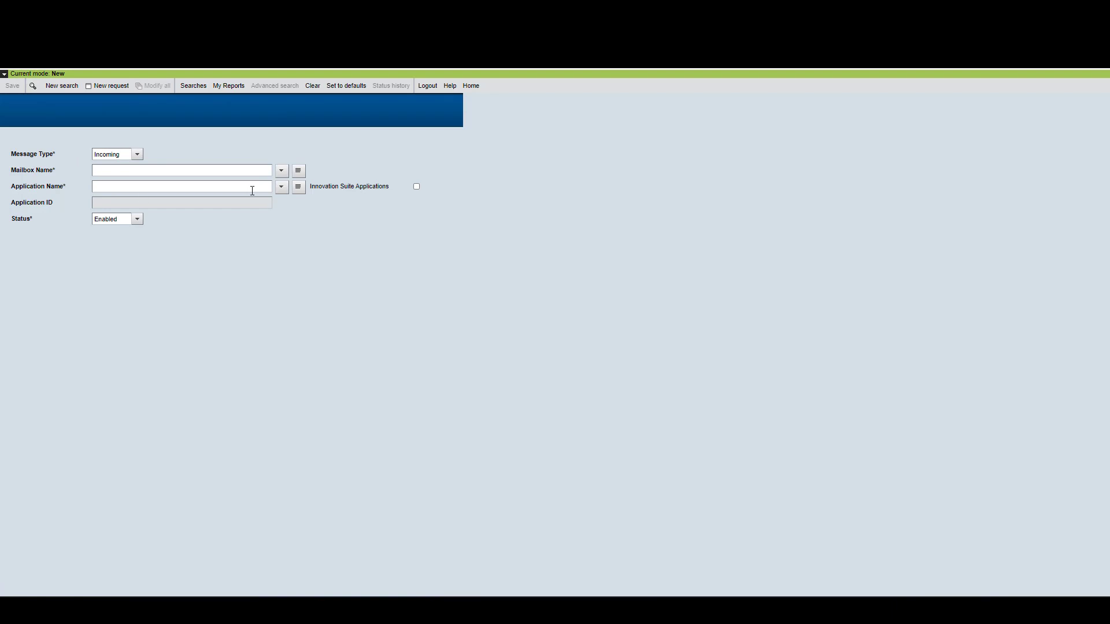
left_click(282, 176)
left_click(291, 185)
left_click(282, 188)
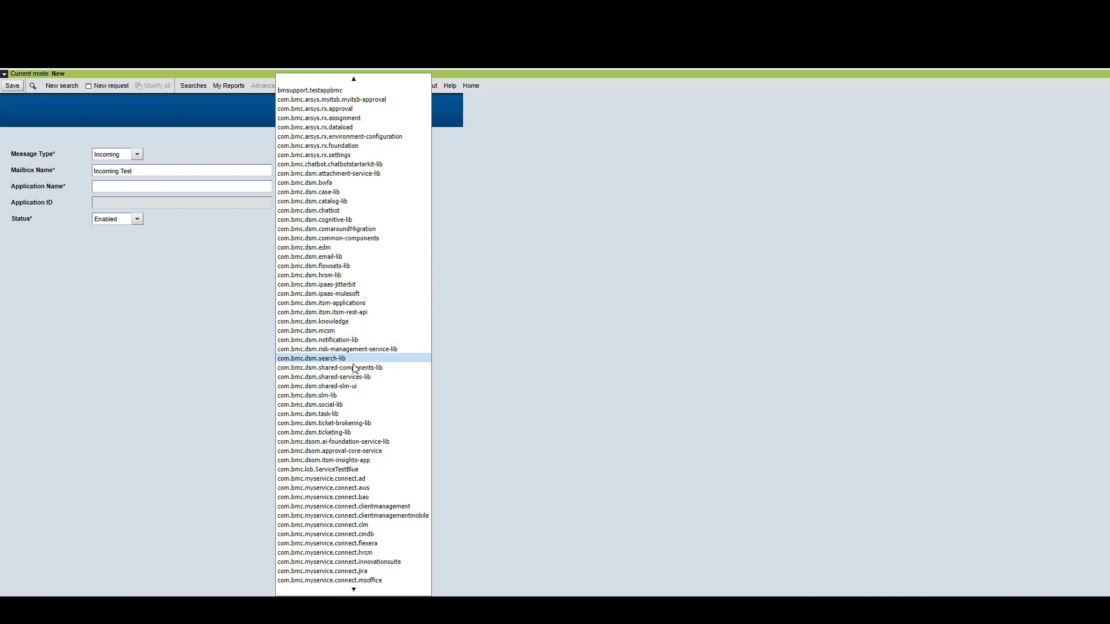
left_click(331, 257)
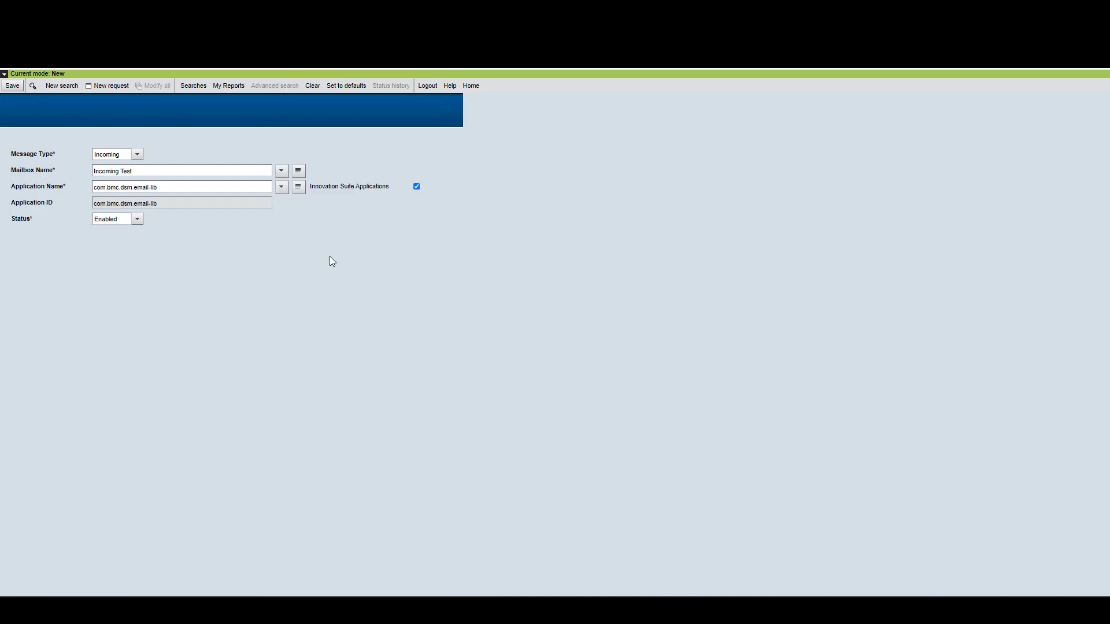
left_click(12, 87)
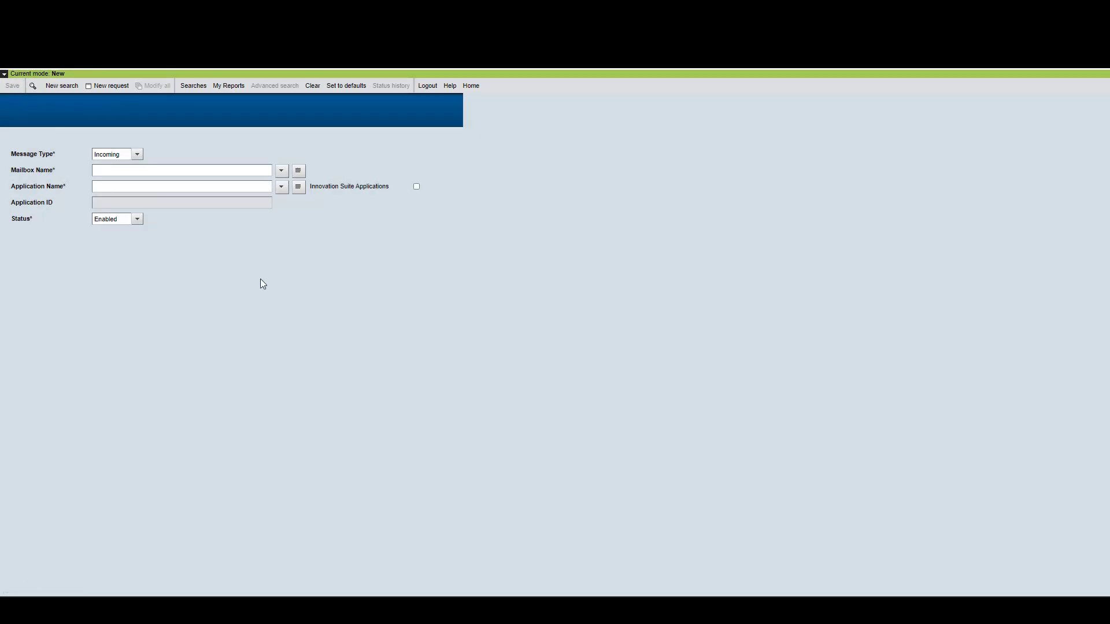